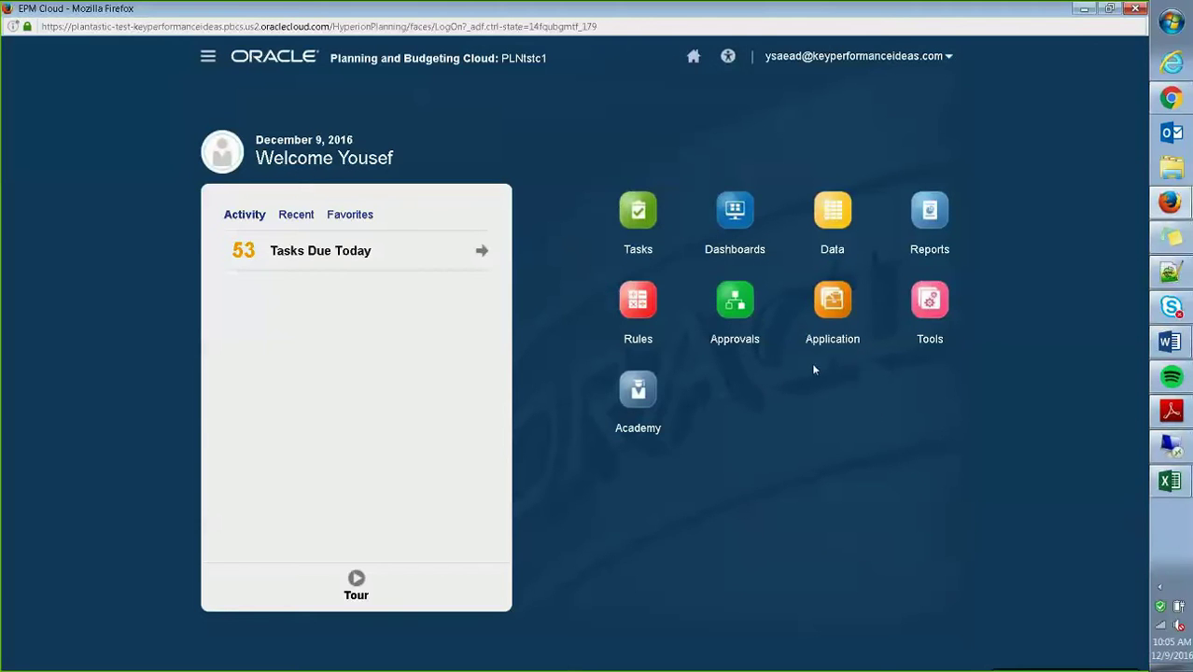
Open a new job schedule from the application's Jobs page, look through the time zone choices, and leave without scheduling
{"action": "left_click", "coordinate": [835, 308]}
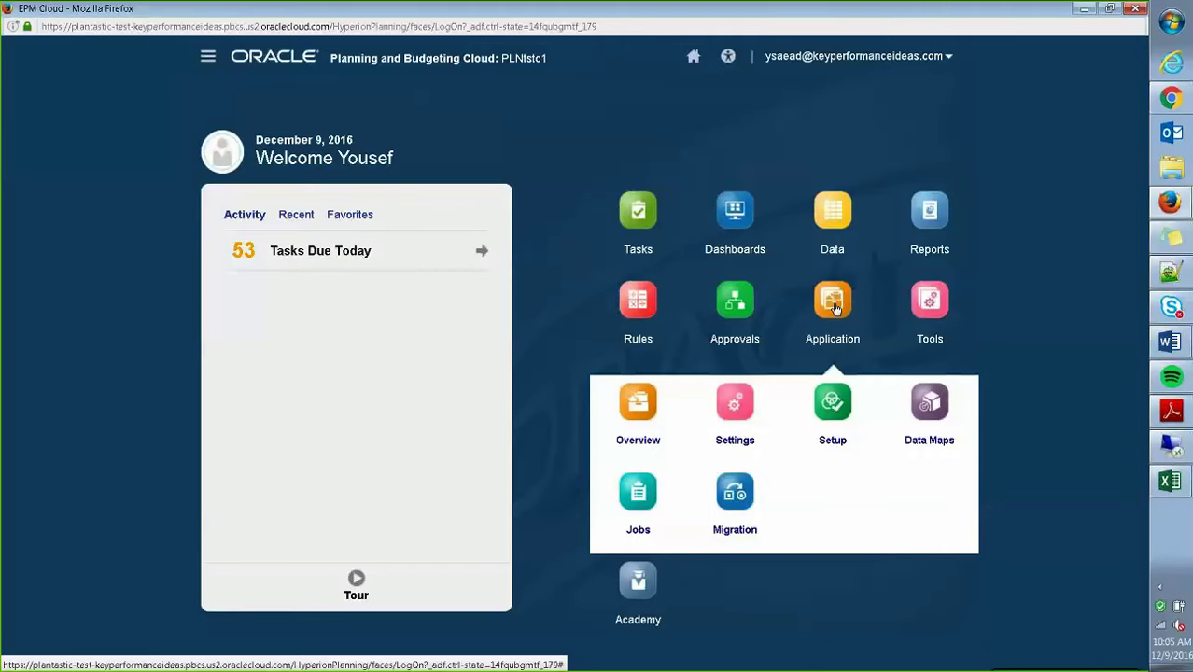
{"action": "left_click", "coordinate": [643, 499]}
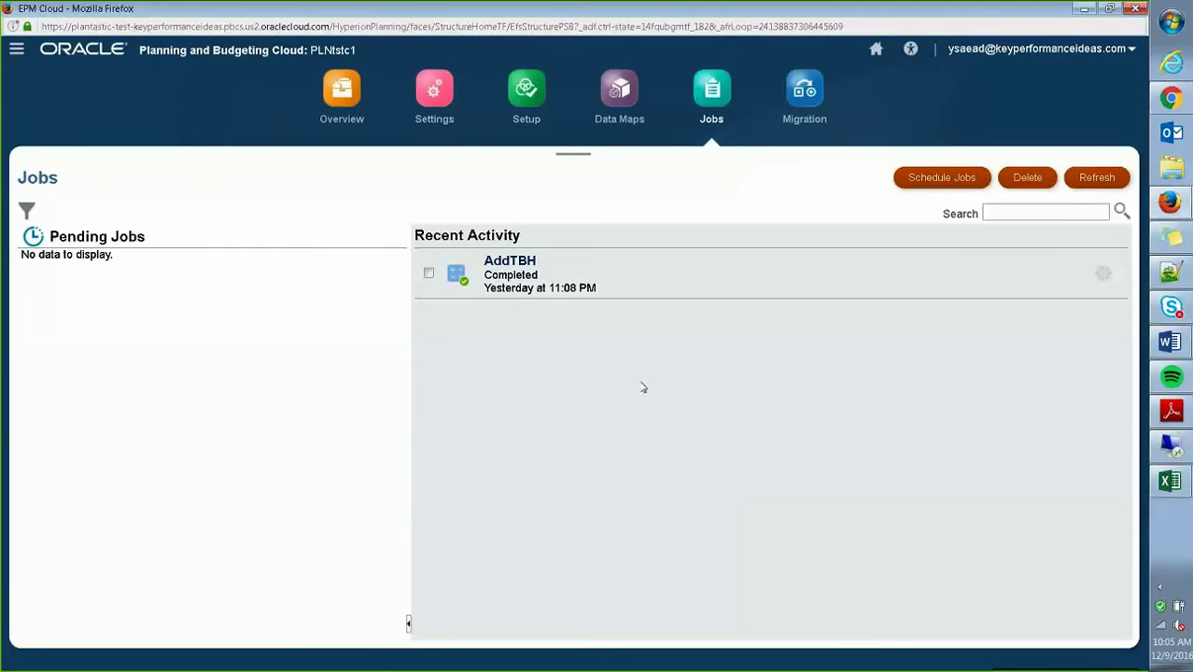
{"action": "left_click", "coordinate": [946, 179]}
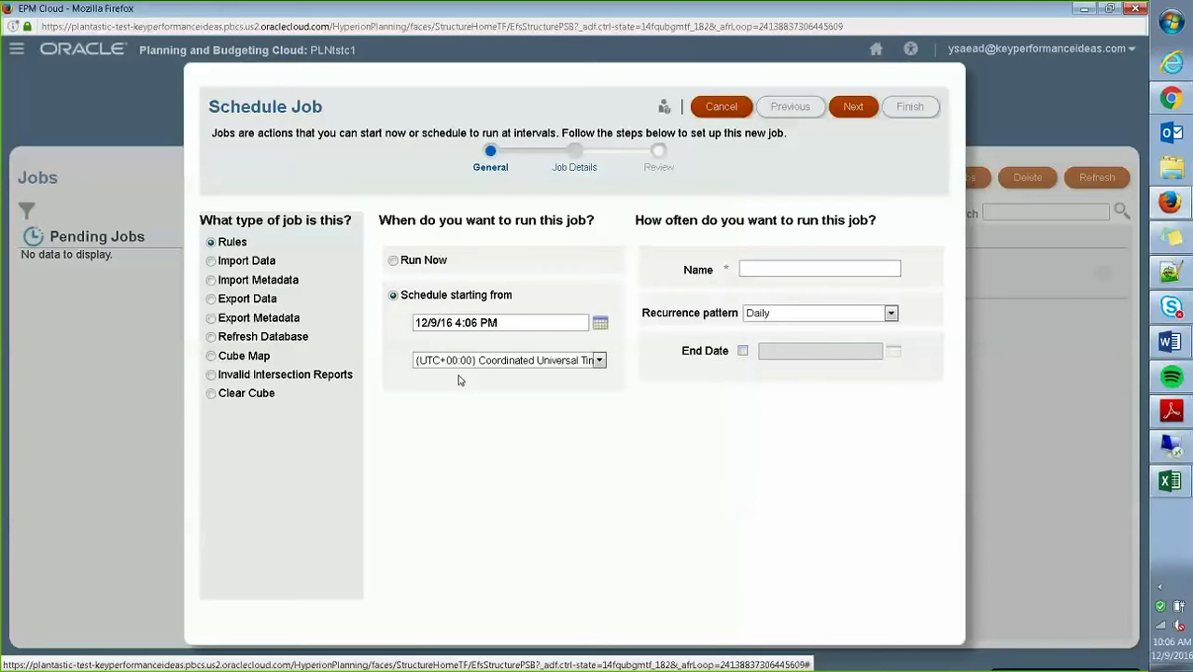
{"action": "left_click", "coordinate": [600, 361]}
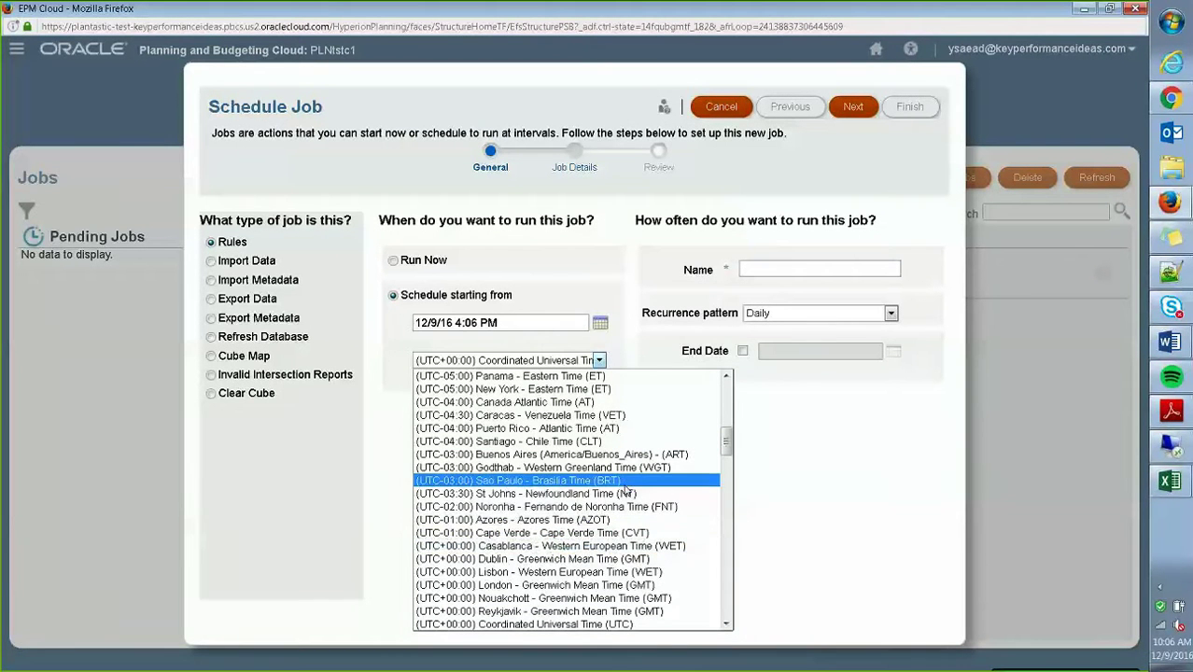
{"action": "left_click", "coordinate": [841, 444]}
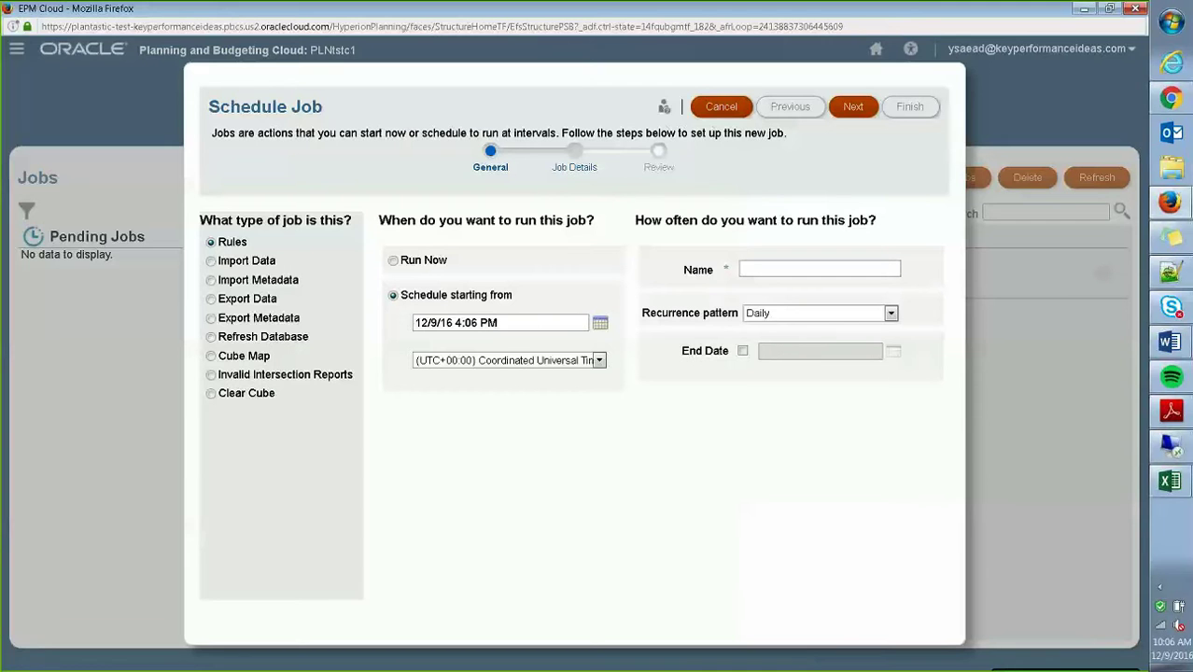
{"action": "left_click", "coordinate": [719, 110]}
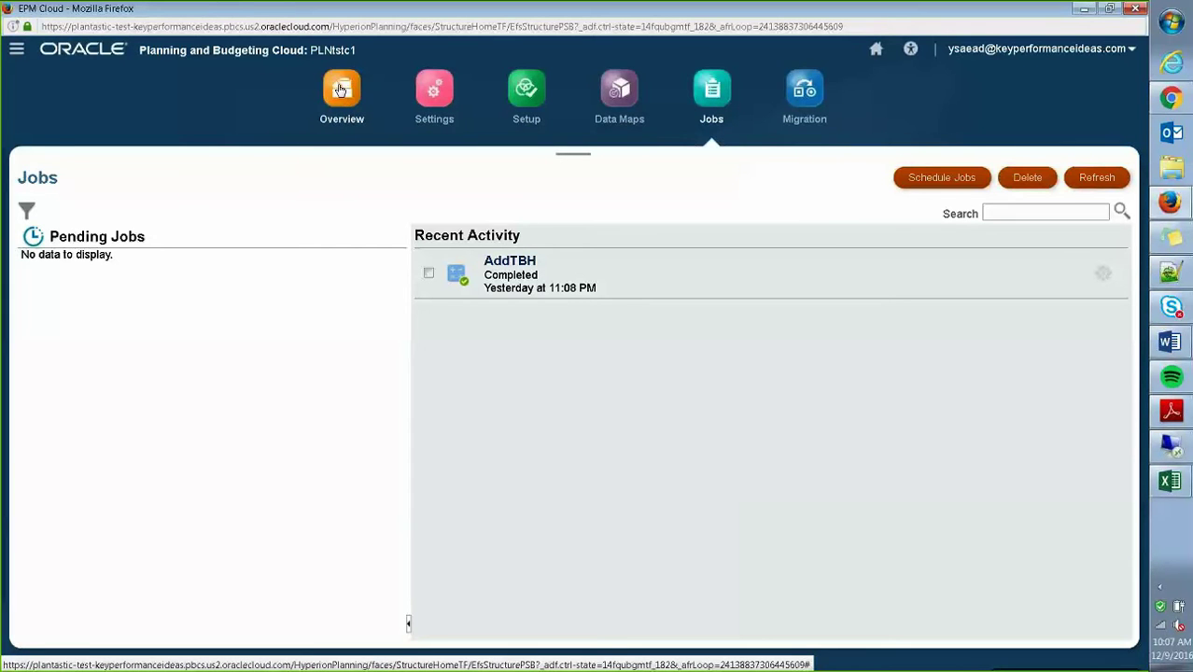
Open the Refresh Database jobs from the application overview and start creating a new one
{"action": "left_click", "coordinate": [341, 89]}
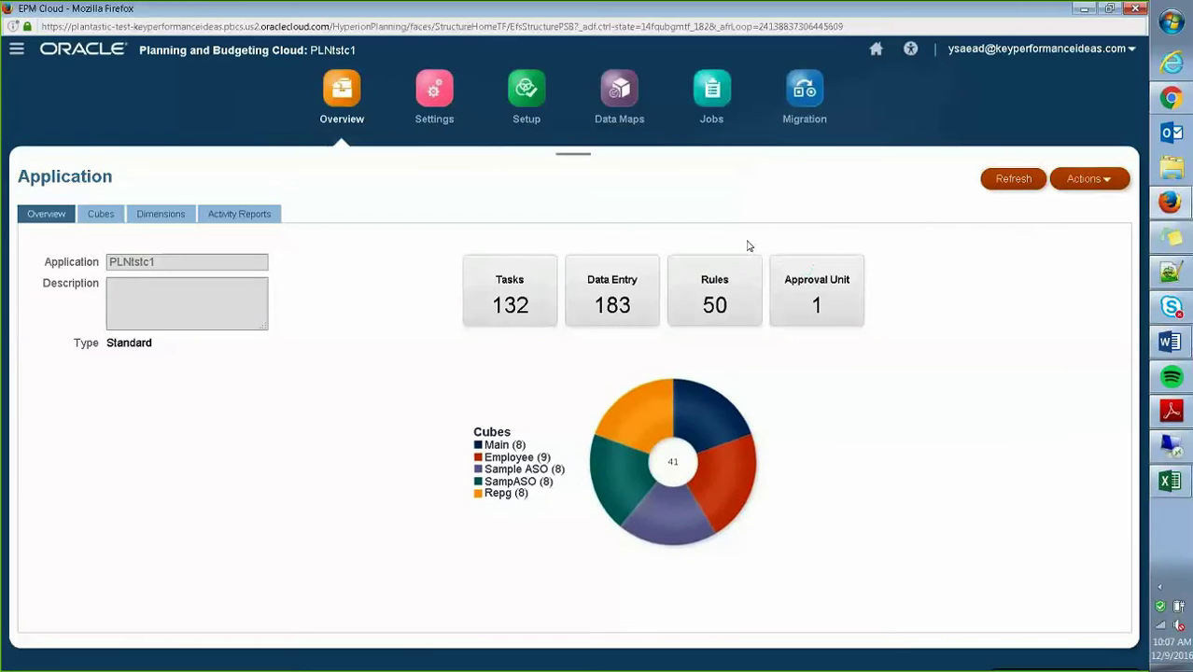
{"action": "left_click", "coordinate": [1107, 180]}
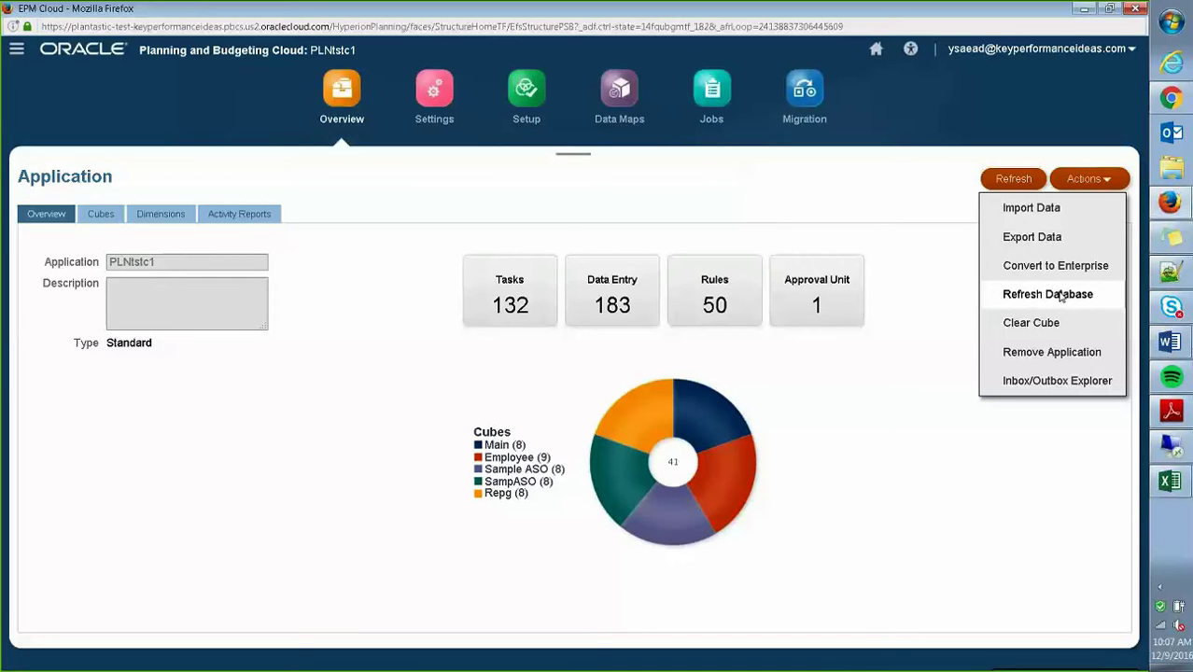
{"action": "left_click", "coordinate": [1062, 296]}
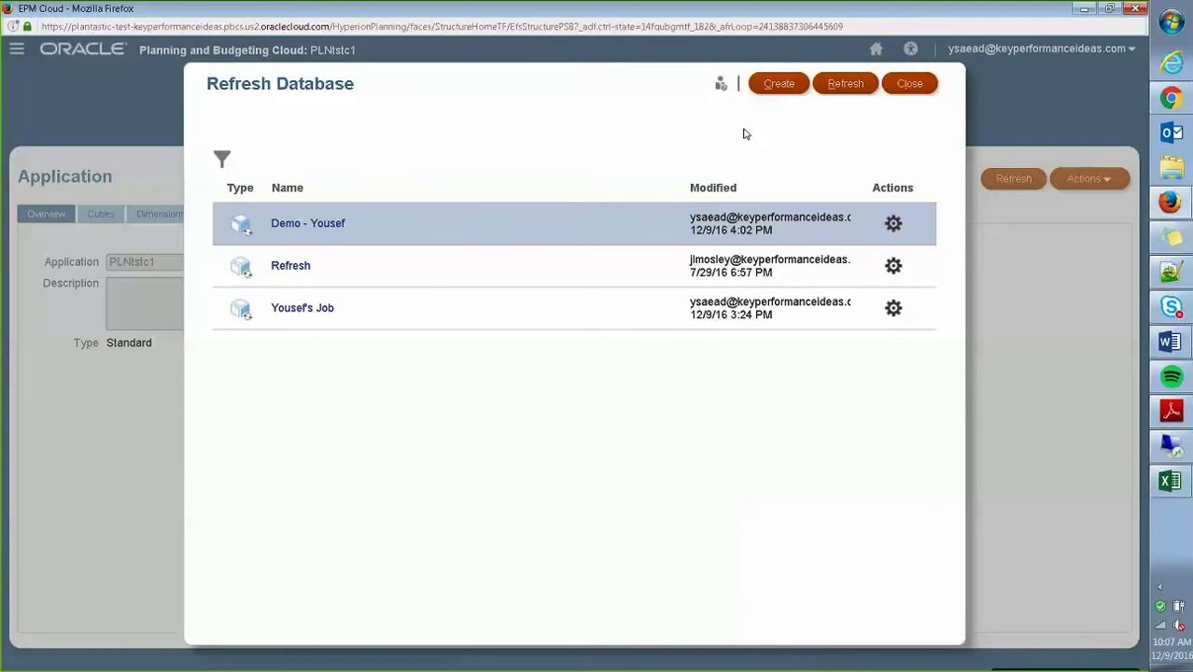
{"action": "left_click", "coordinate": [787, 90]}
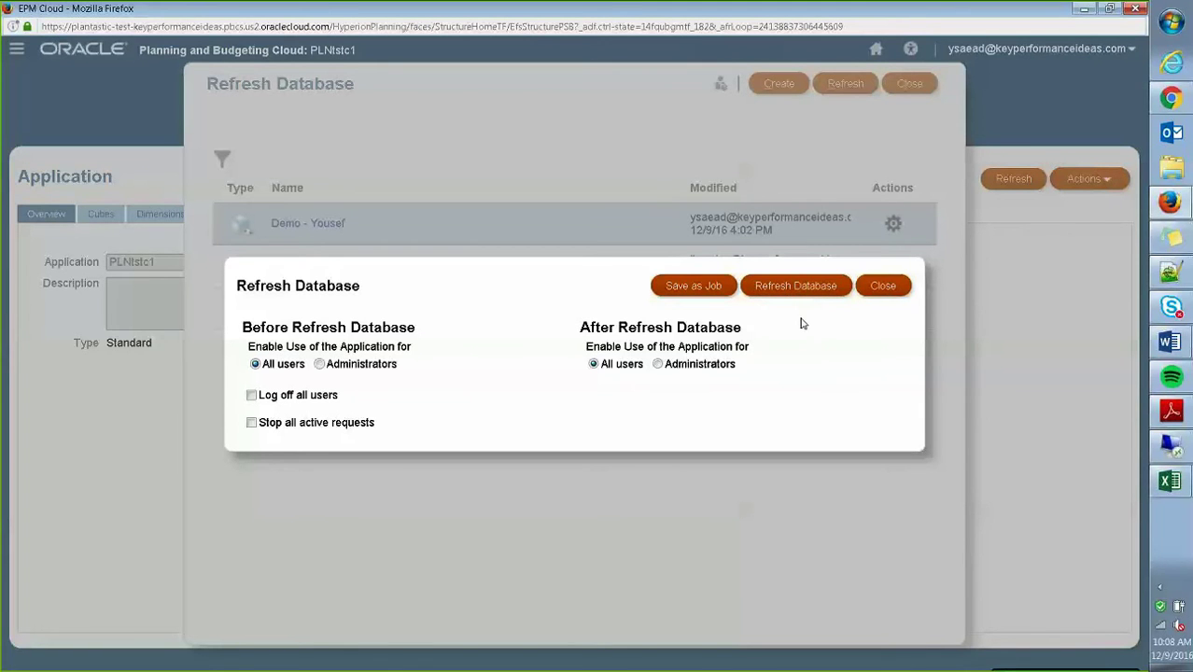
Save the default refresh settings as a job named with the owner's first name in possessive form plus "Demo Job", and update the job list
{"action": "left_click", "coordinate": [694, 289]}
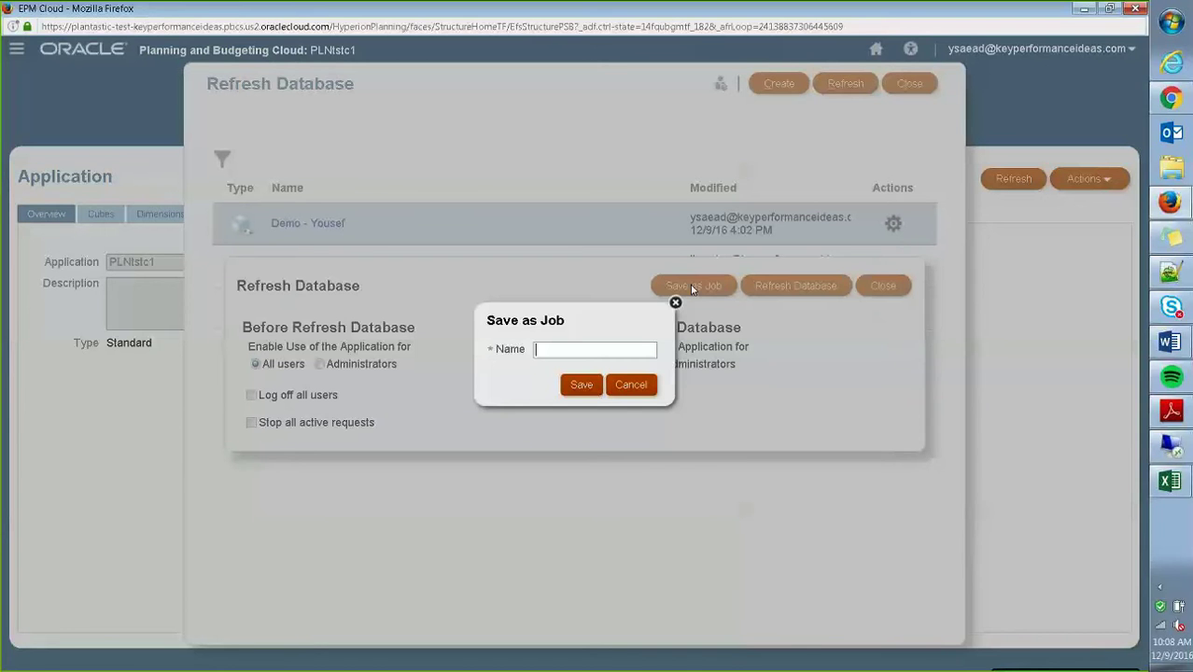
{"action": "left_click", "coordinate": [594, 351]}
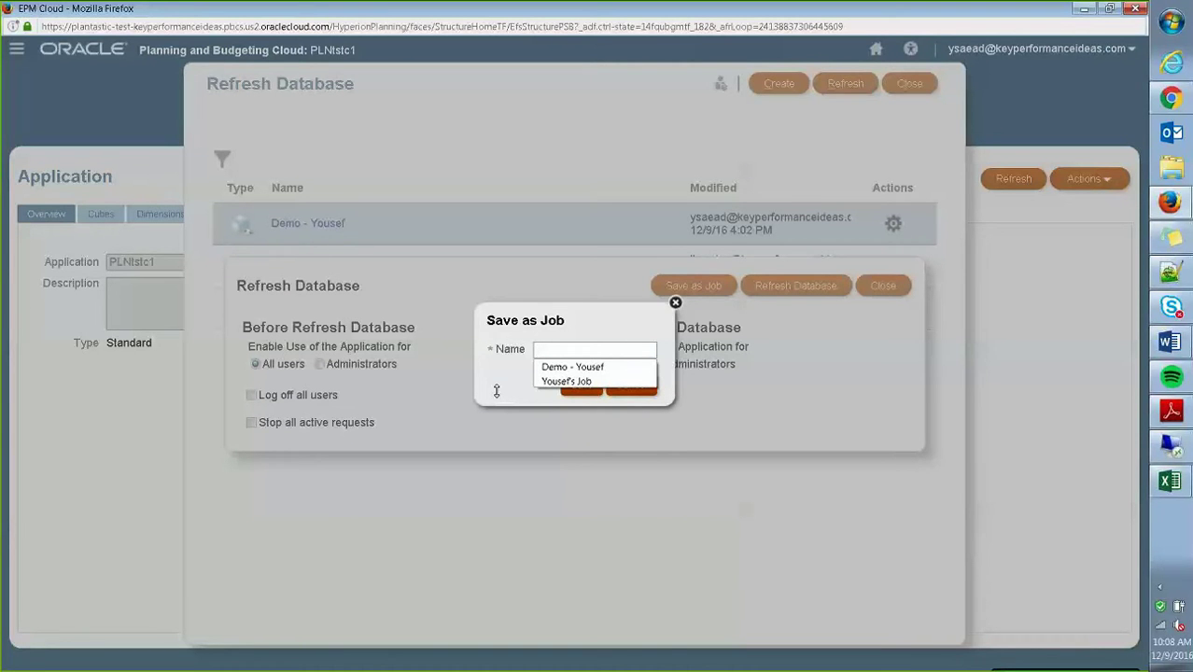
{"action": "type", "text": "Yousef"}
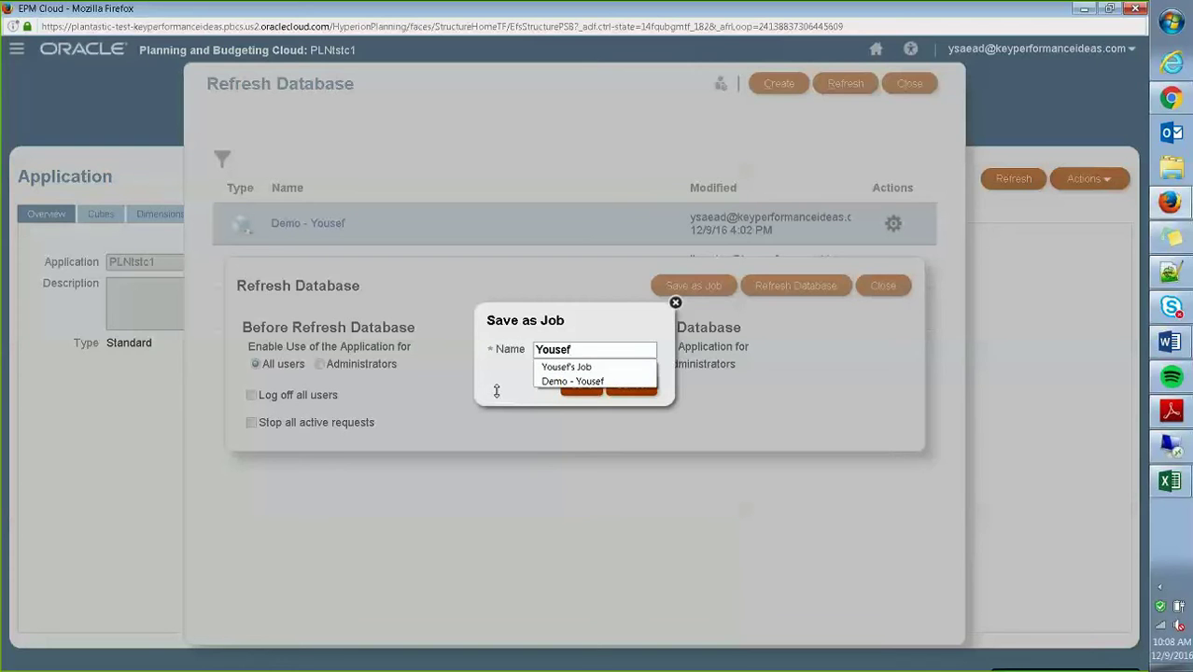
{"action": "type", "text": "'s D"}
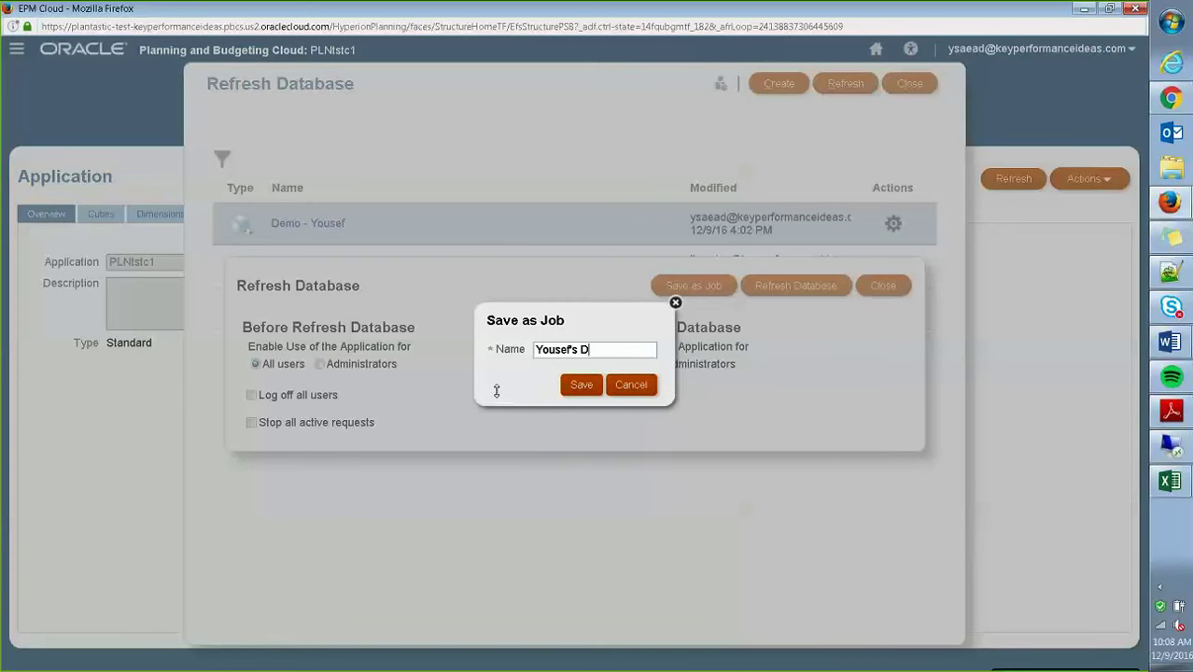
{"action": "type", "text": "emo Job"}
{"action": "left_click", "coordinate": [579, 384]}
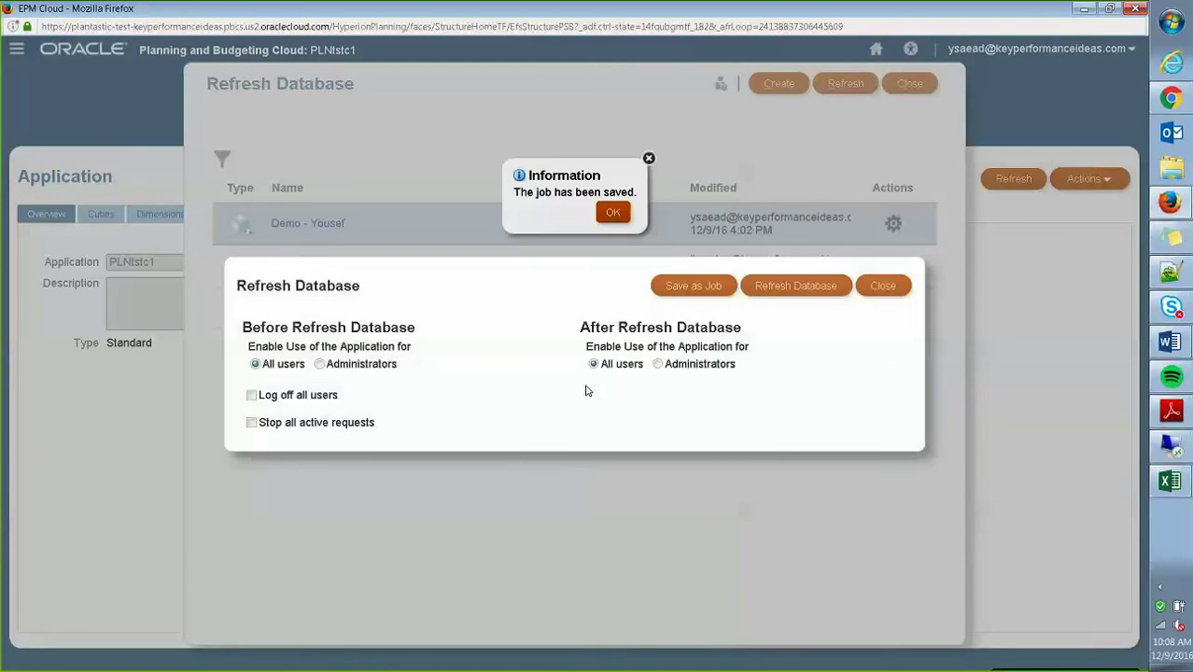
{"action": "left_click", "coordinate": [620, 213]}
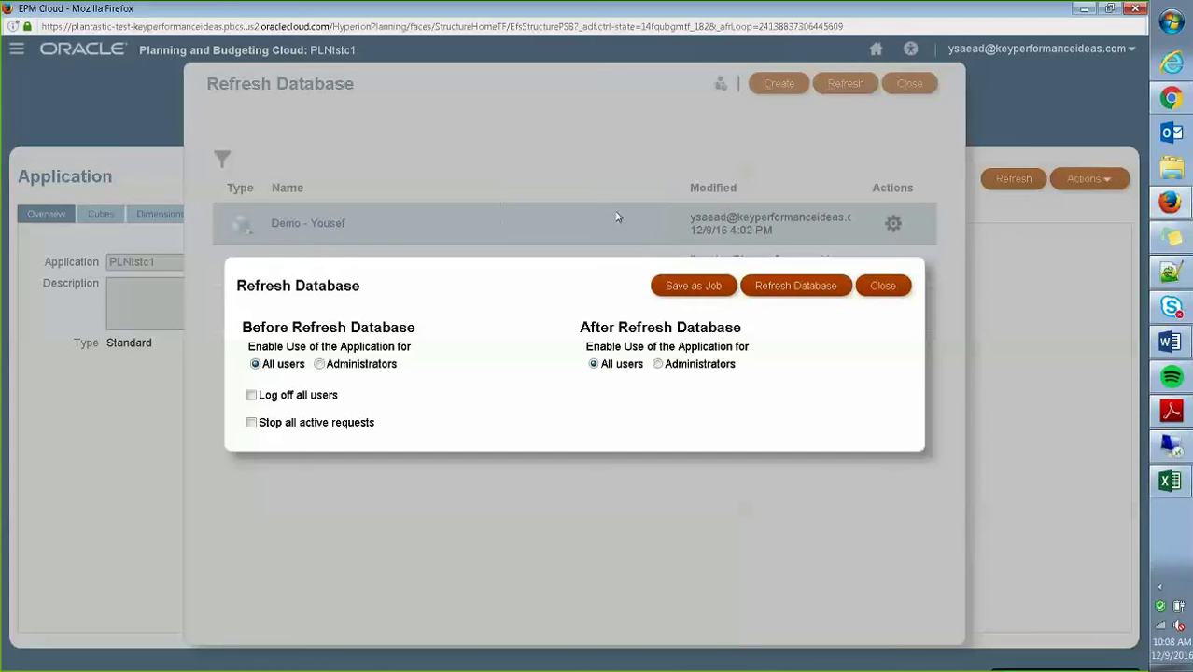
{"action": "left_click", "coordinate": [892, 289]}
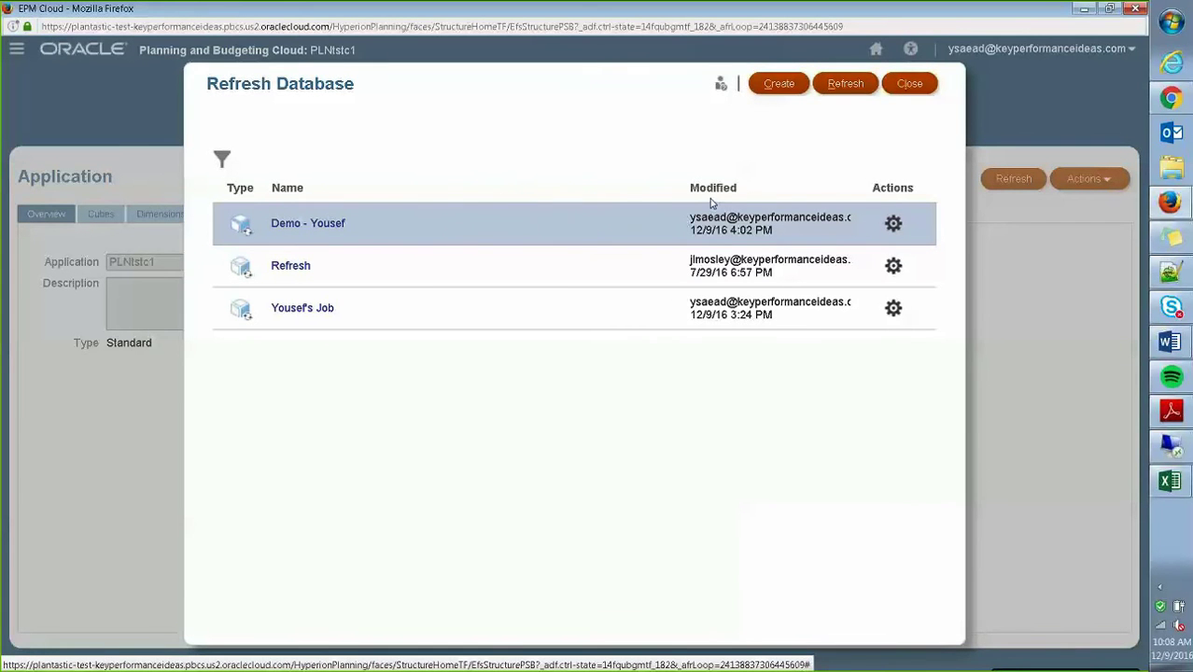
{"action": "left_click", "coordinate": [848, 92]}
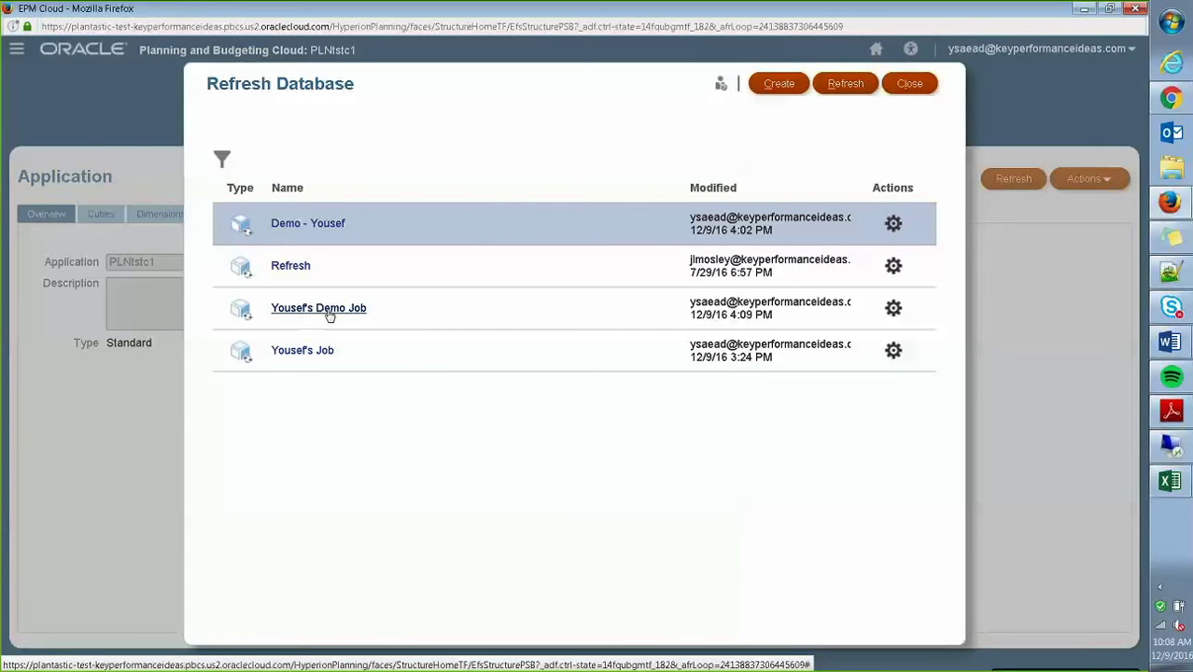
Check the actions available for the new demo job and close the Refresh Database job list
{"action": "left_click", "coordinate": [893, 311]}
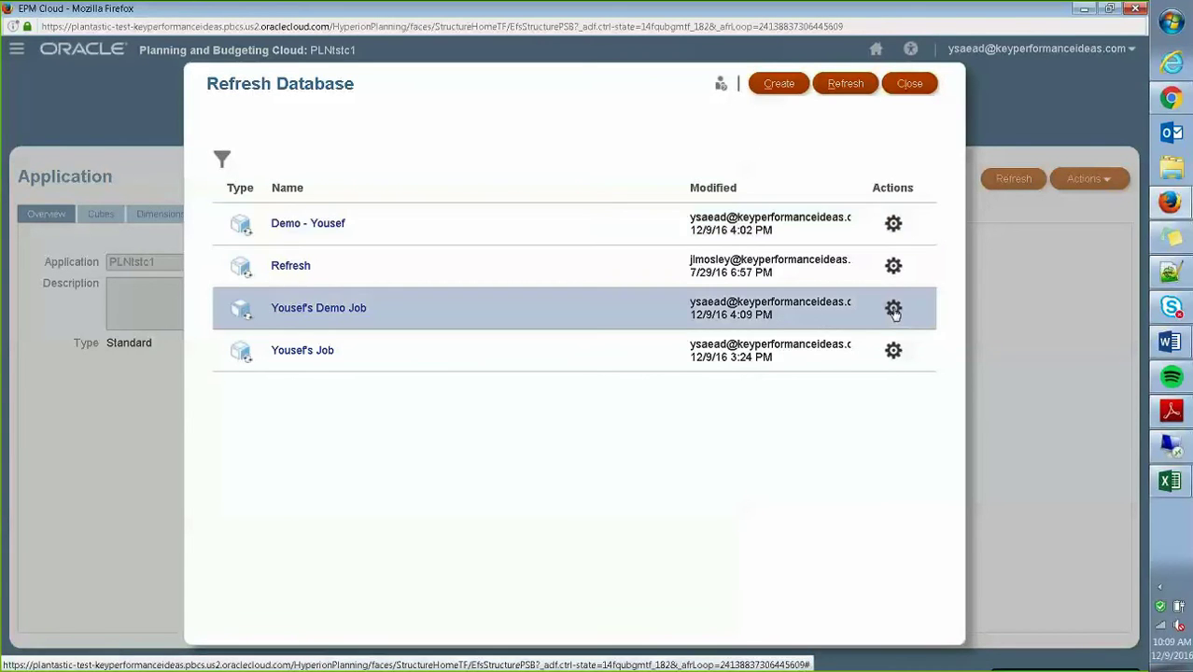
{"action": "left_click", "coordinate": [894, 311]}
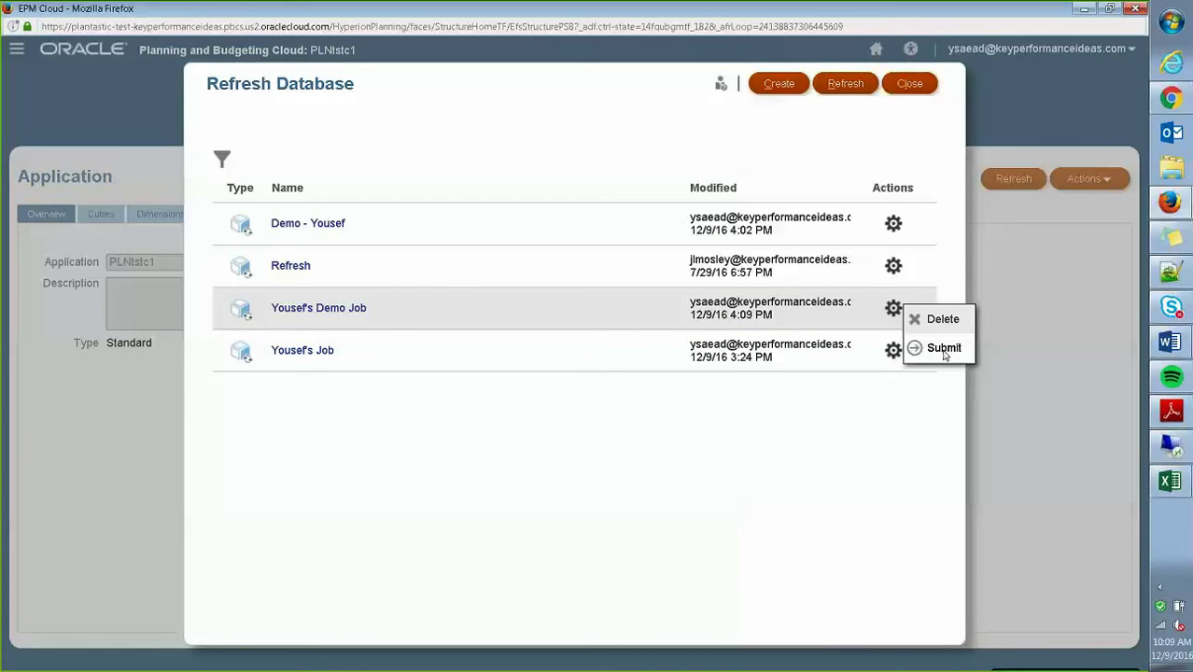
{"action": "left_click", "coordinate": [909, 423]}
{"action": "left_click", "coordinate": [908, 85]}
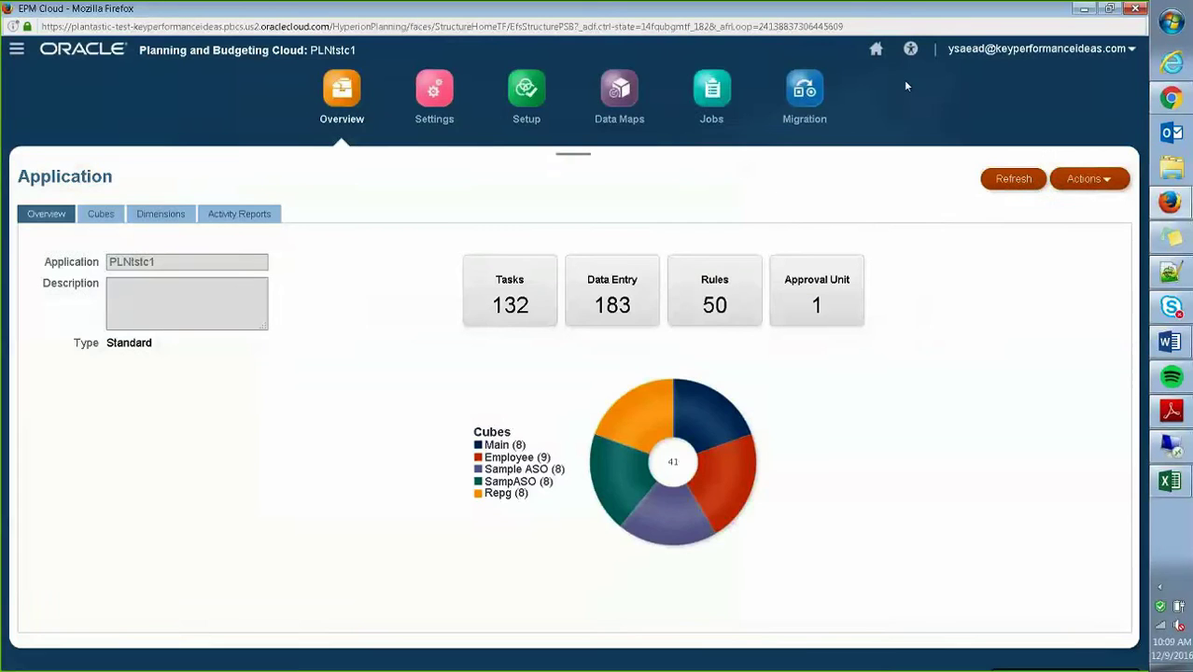
Start a new schedule on the Jobs page with job type Refresh Database, starting 12/10/16 at 4:10 PM
{"action": "left_click", "coordinate": [717, 94]}
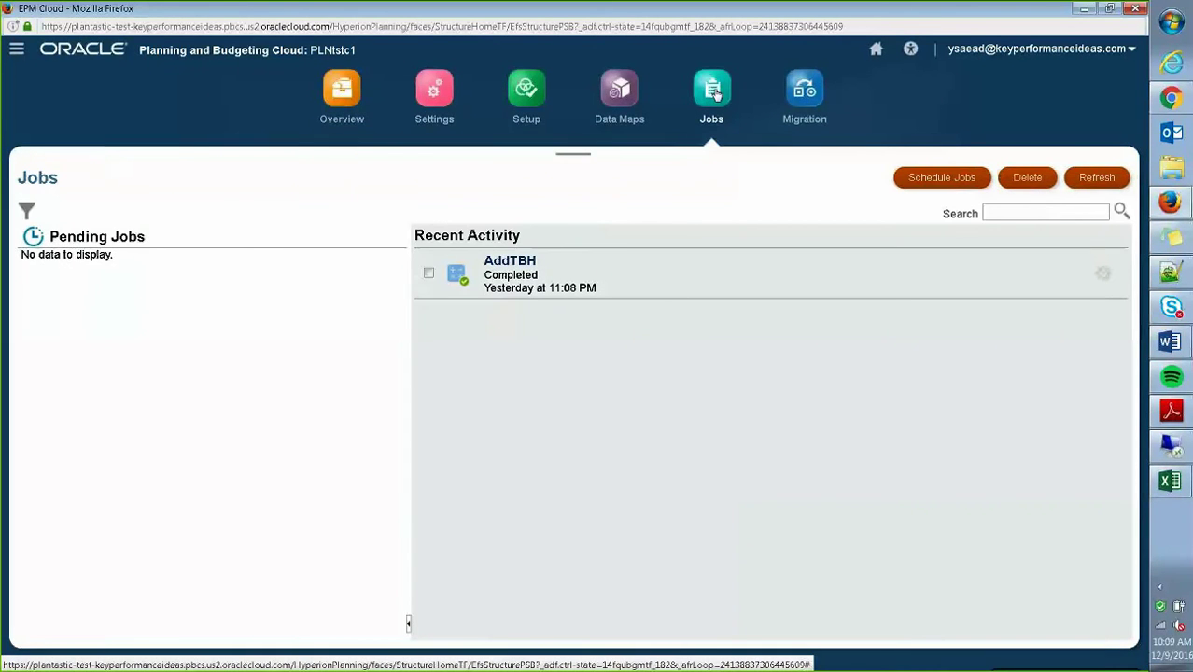
{"action": "left_click", "coordinate": [950, 185]}
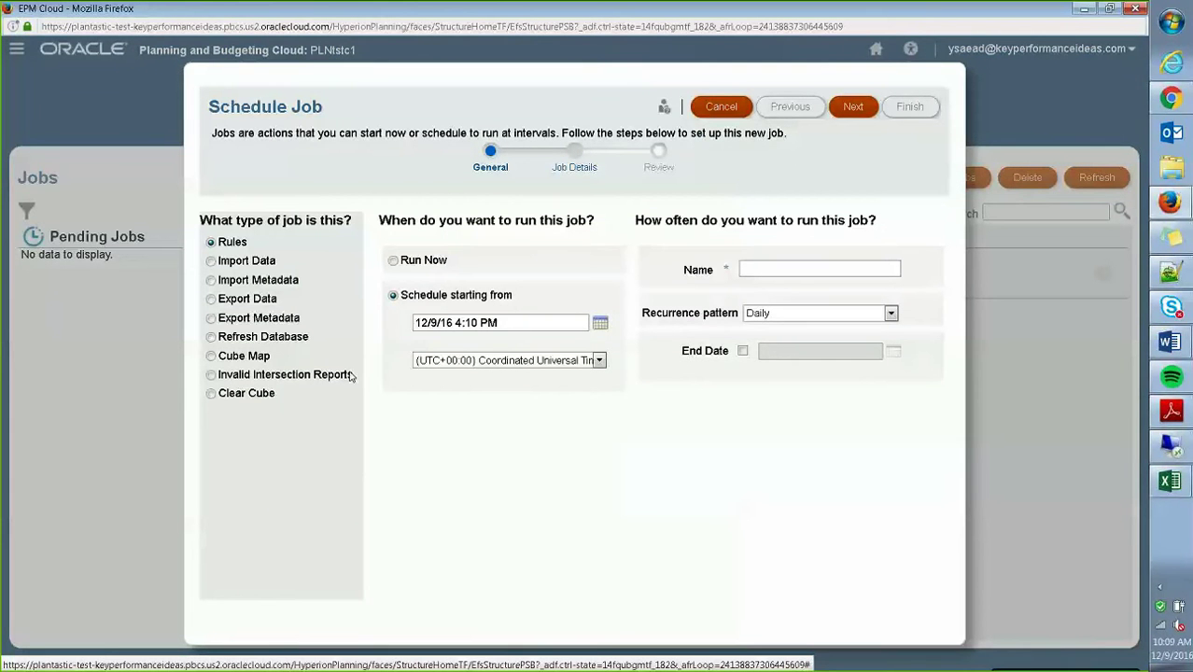
{"action": "left_click", "coordinate": [211, 338]}
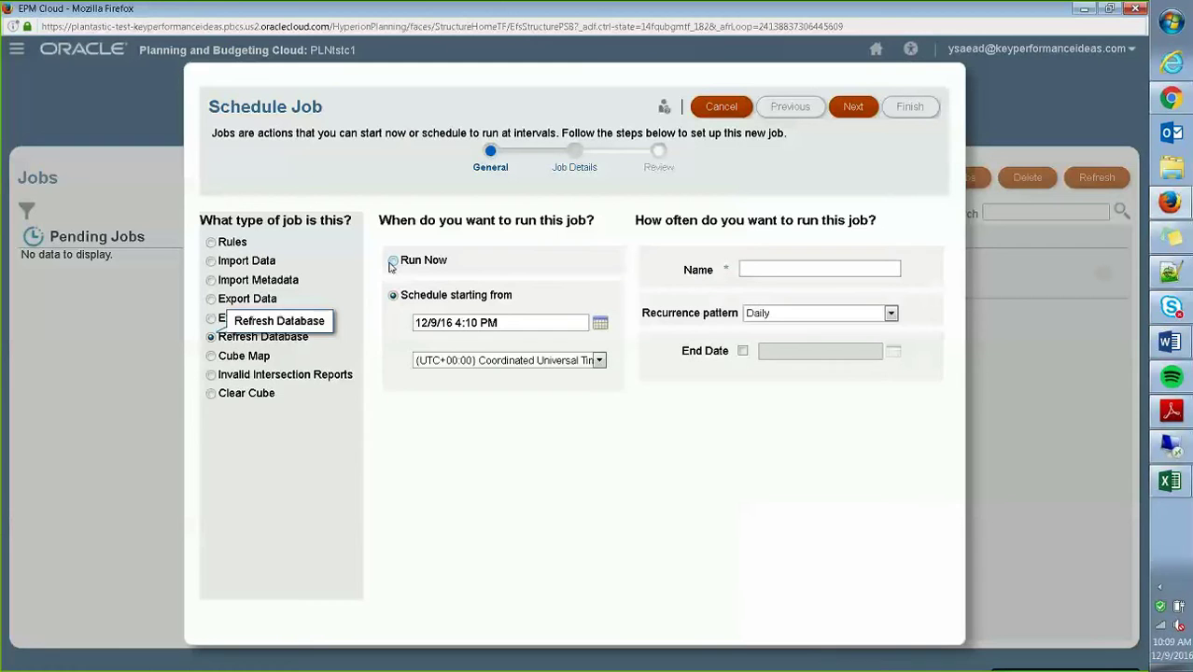
{"action": "left_click", "coordinate": [540, 324]}
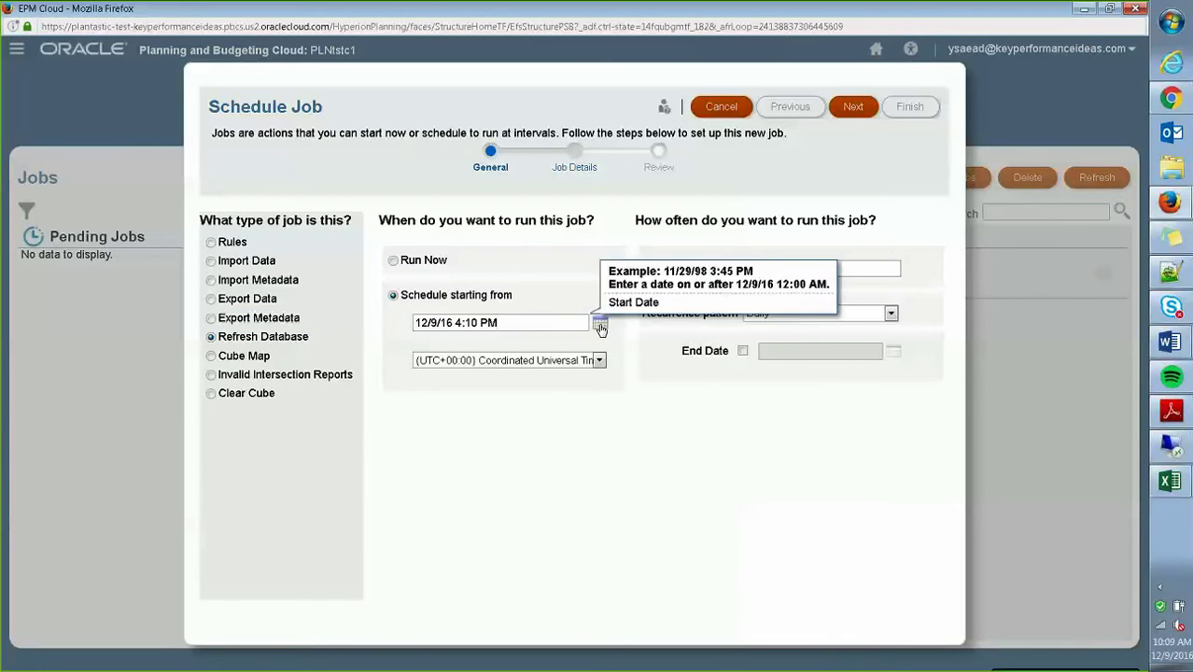
{"action": "left_click", "coordinate": [599, 323]}
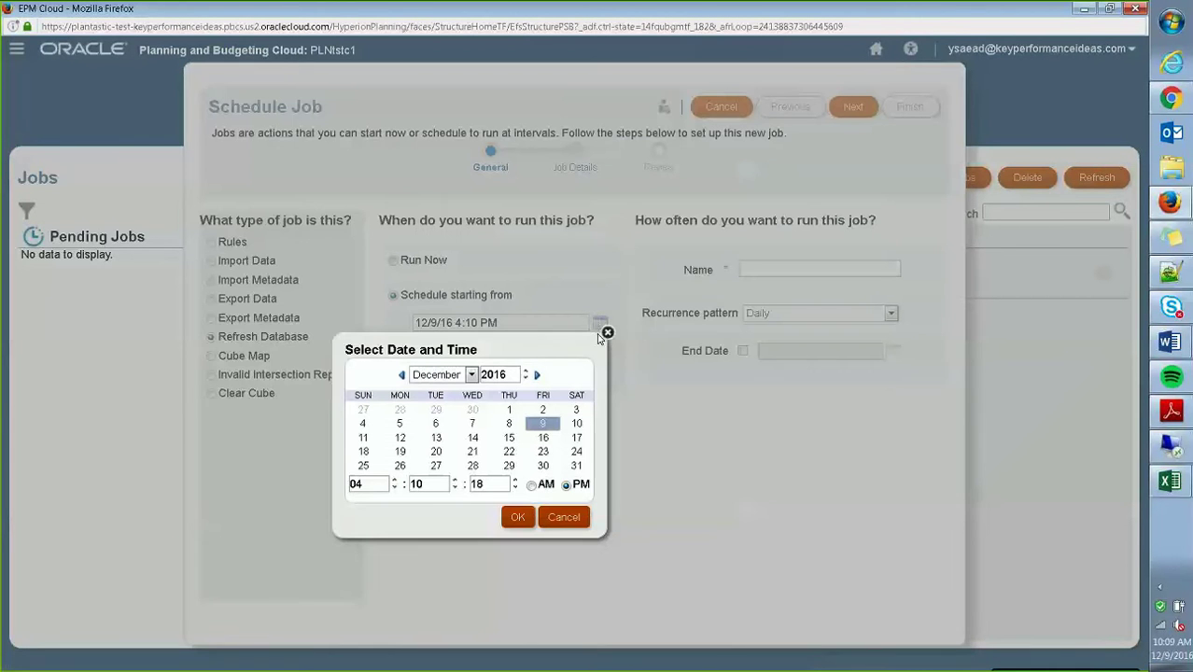
{"action": "left_click", "coordinate": [578, 427]}
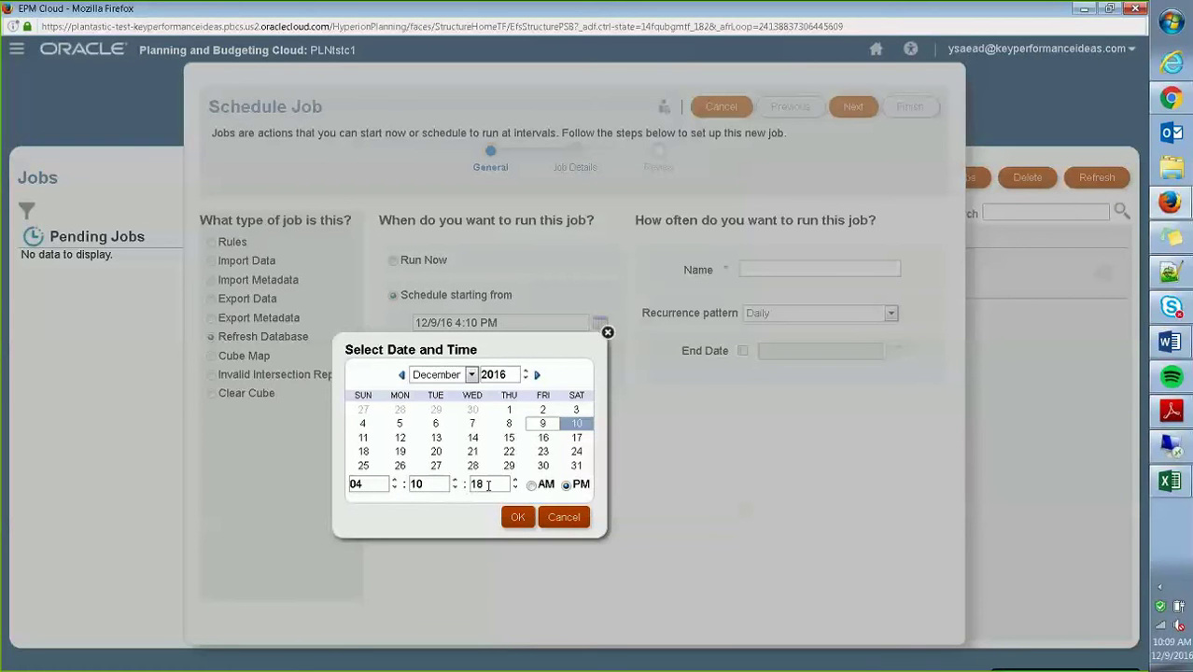
{"action": "left_click", "coordinate": [516, 517]}
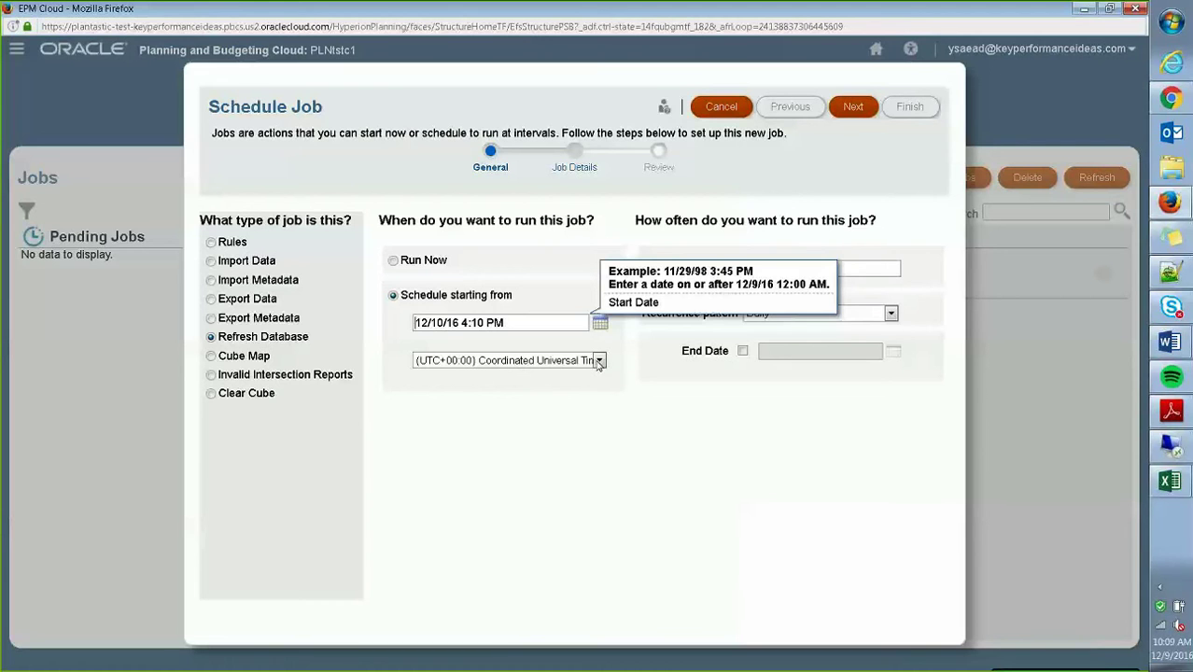
Name the schedule "Refresh on Weekend", set its recurrence pattern to Run Once, and continue to the job details
{"action": "left_click", "coordinate": [848, 270]}
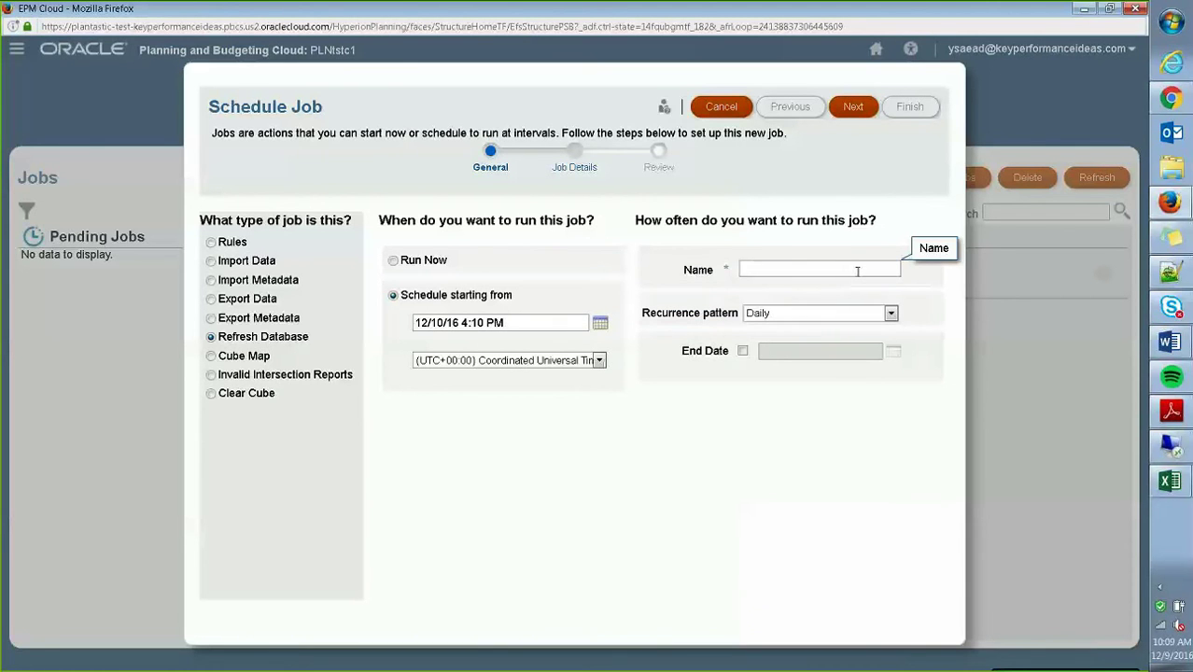
{"action": "type", "text": "Refresh on Weekend"}
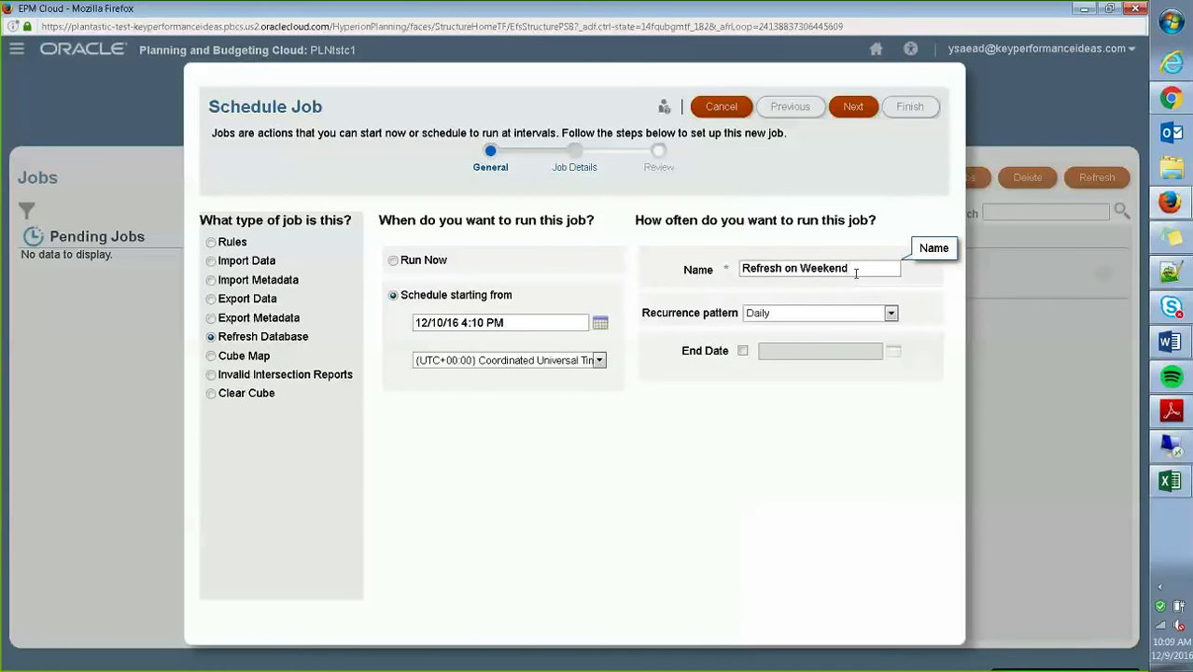
{"action": "left_click", "coordinate": [874, 318]}
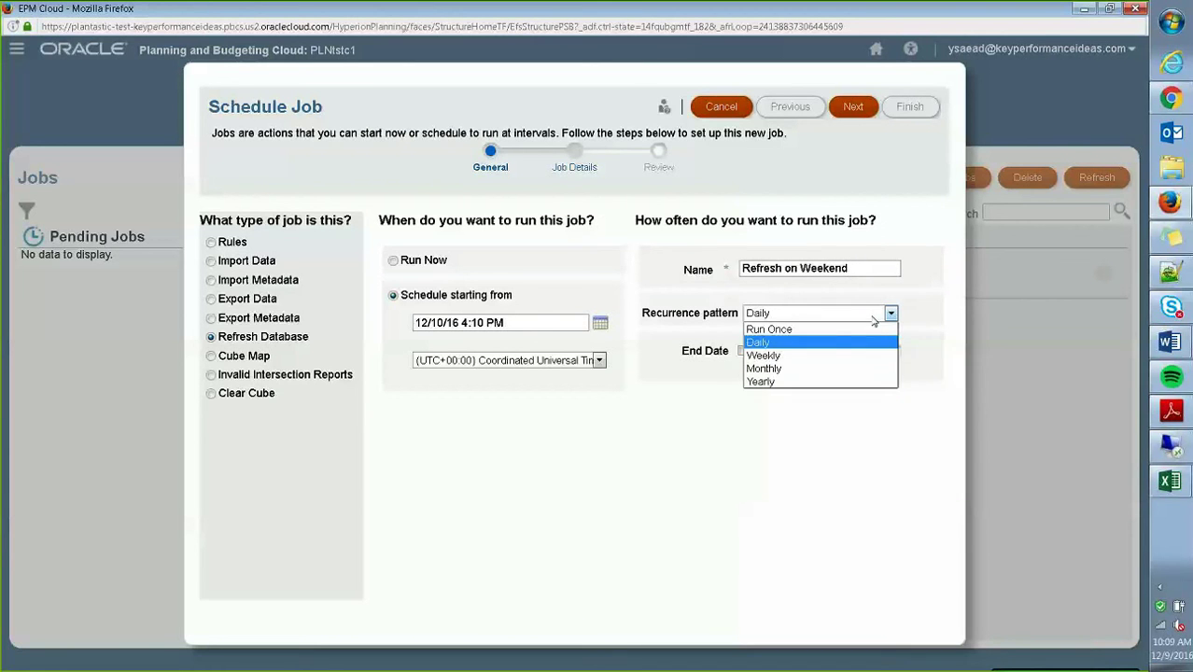
{"action": "left_click", "coordinate": [800, 329]}
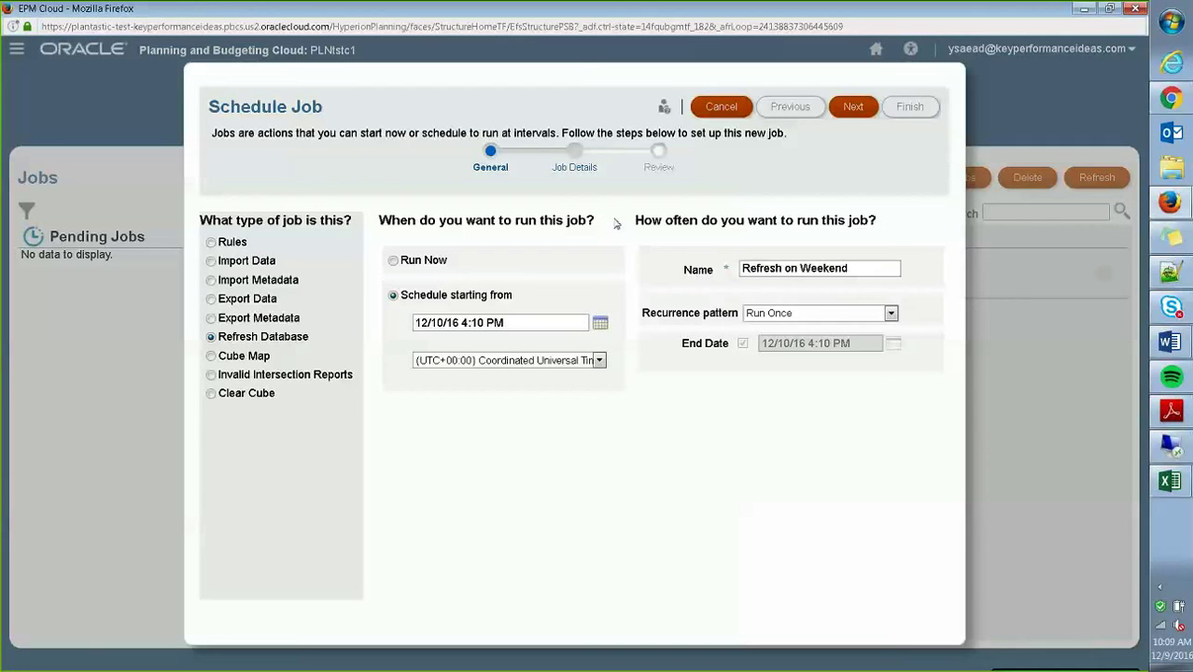
{"action": "left_click", "coordinate": [852, 108]}
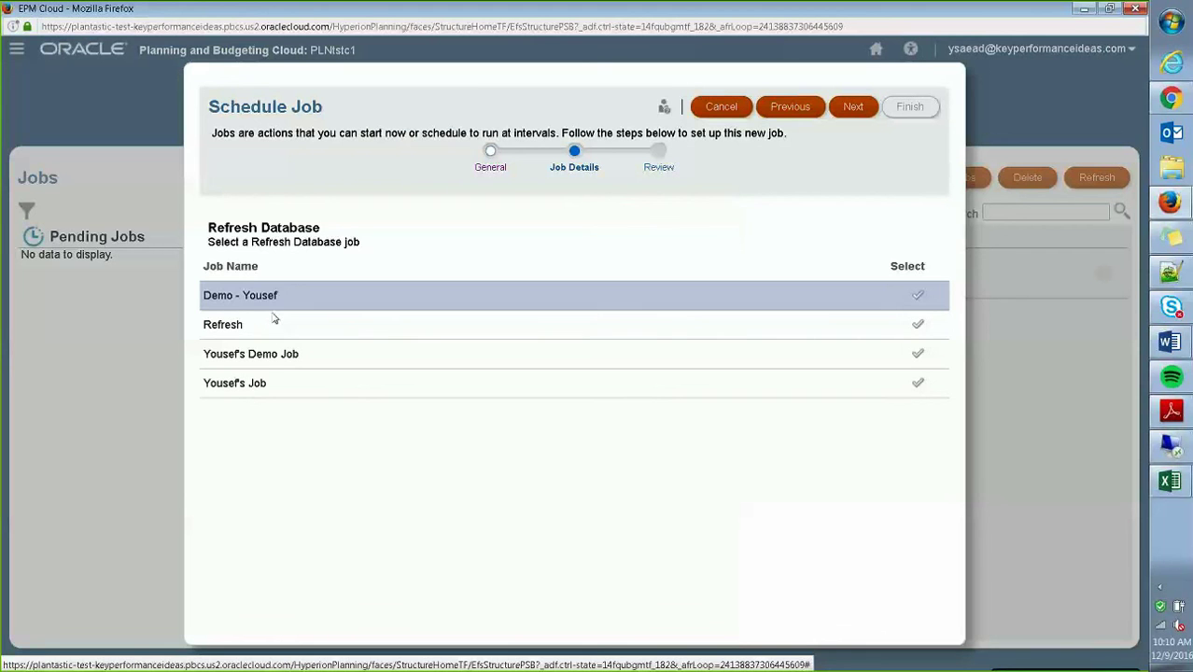
Select the newly created demo job as the Refresh Database job, then review the summary and finish the schedule
{"action": "left_click", "coordinate": [263, 355]}
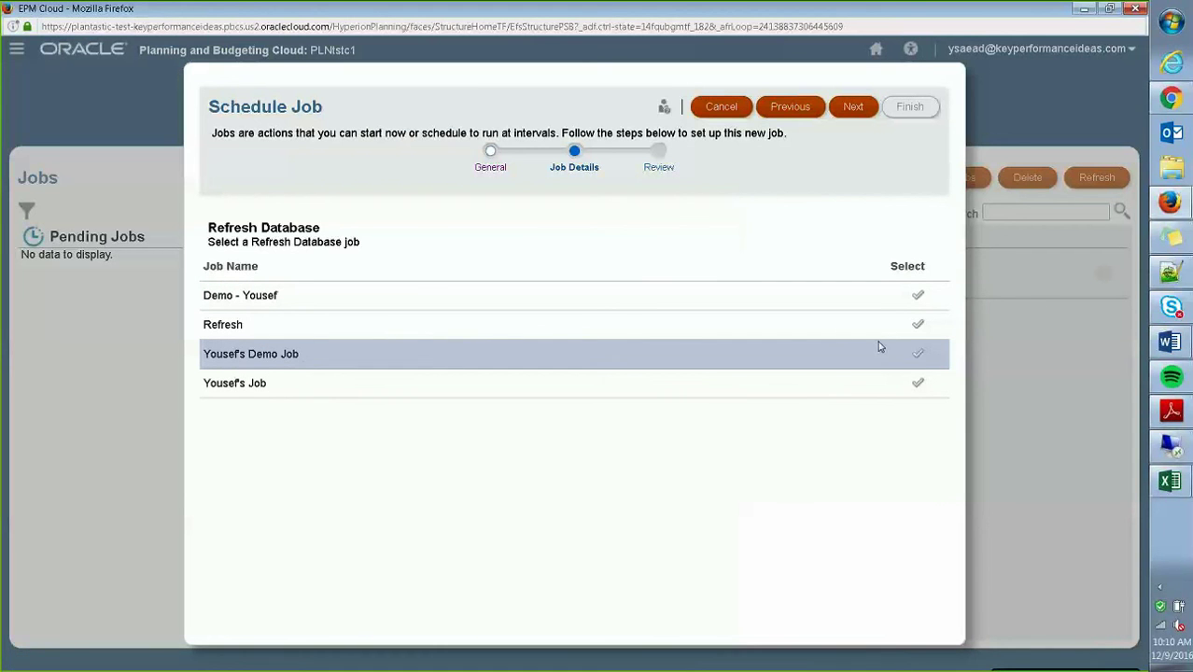
{"action": "left_click", "coordinate": [919, 358]}
{"action": "left_click", "coordinate": [853, 107]}
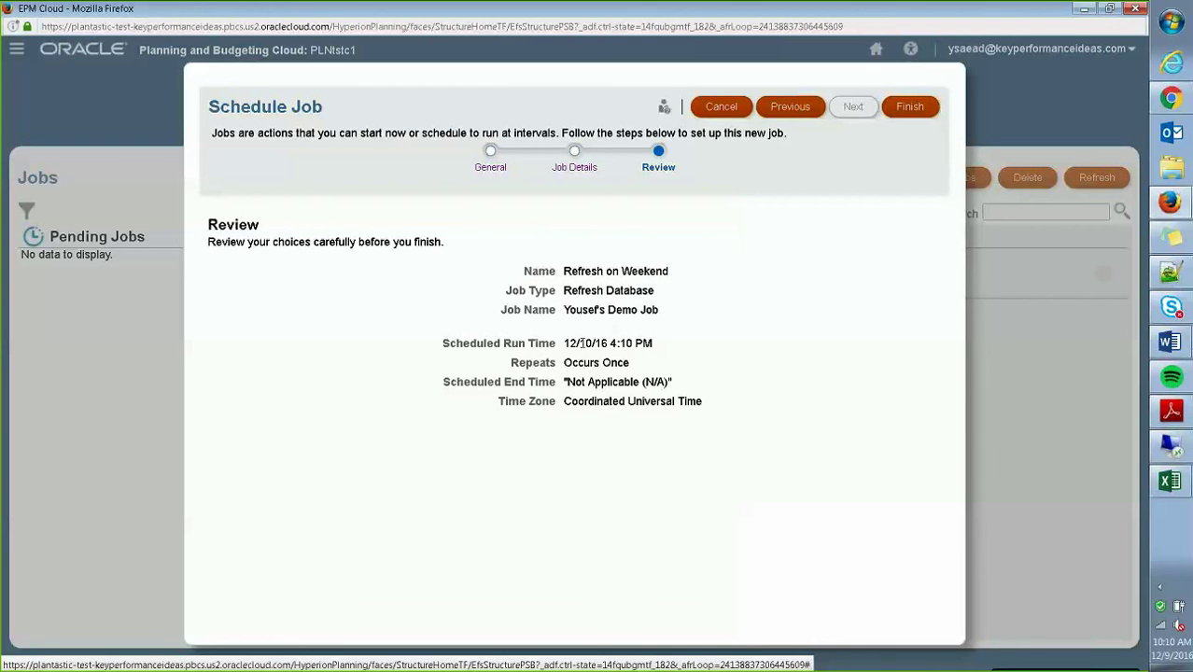
{"action": "left_click_drag", "start_coordinate": [567, 342], "coordinate": [639, 344]}
{"action": "left_click_drag", "start_coordinate": [582, 310], "coordinate": [651, 330]}
{"action": "left_click", "coordinate": [707, 304]}
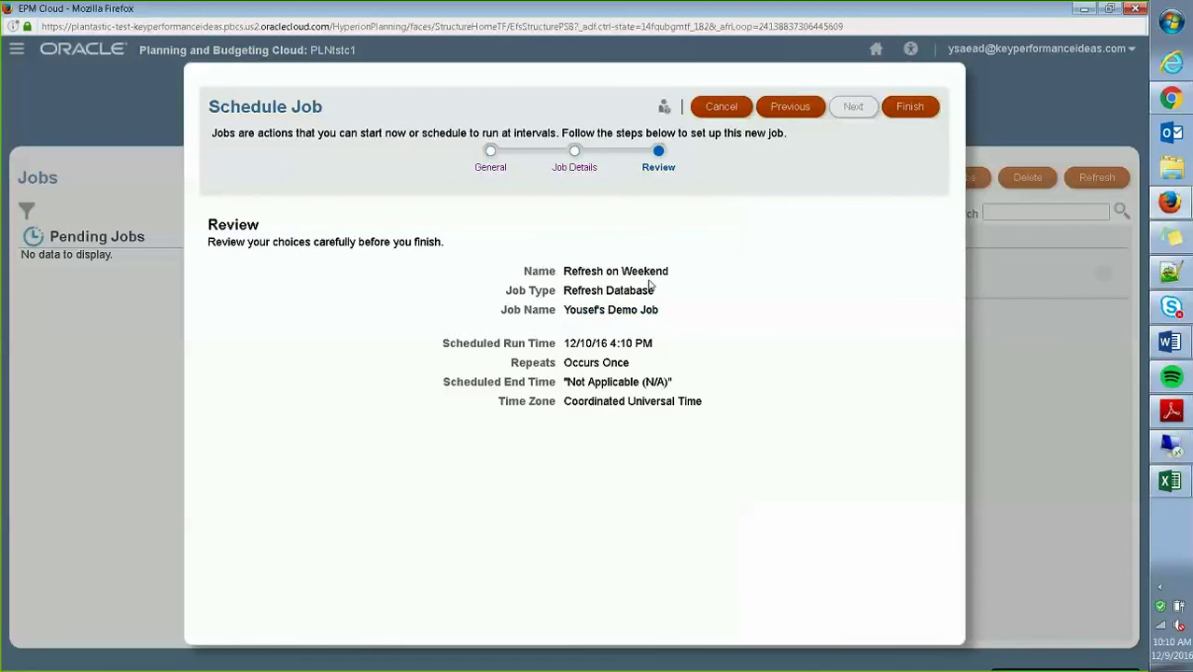
{"action": "left_click", "coordinate": [911, 110]}
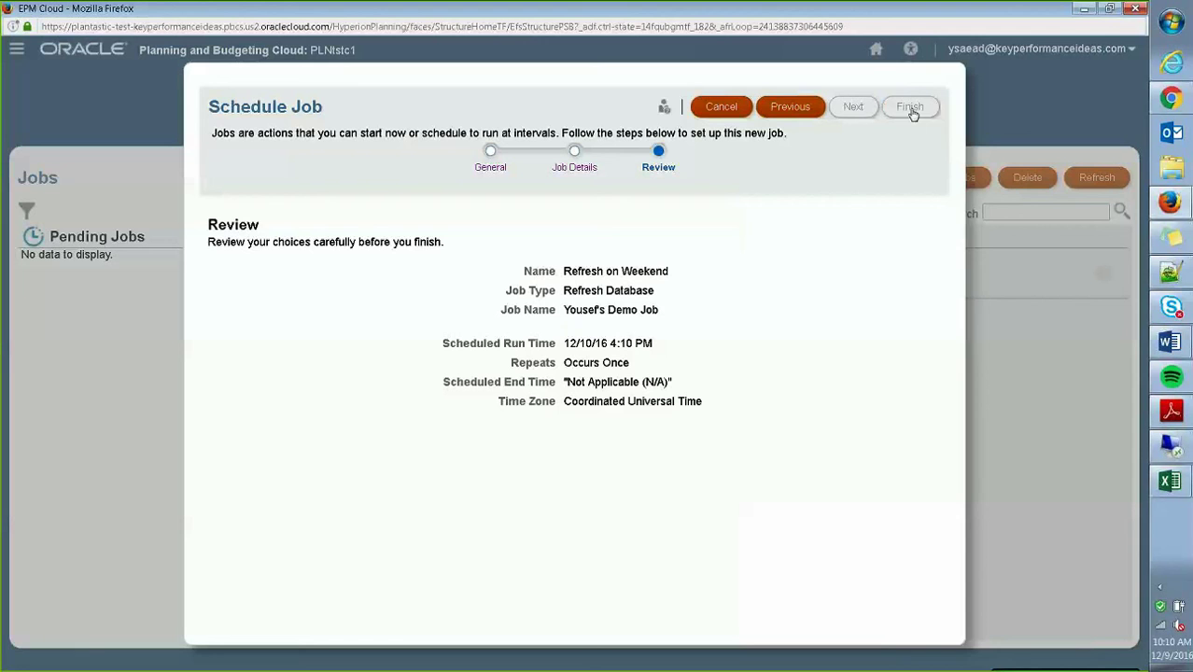